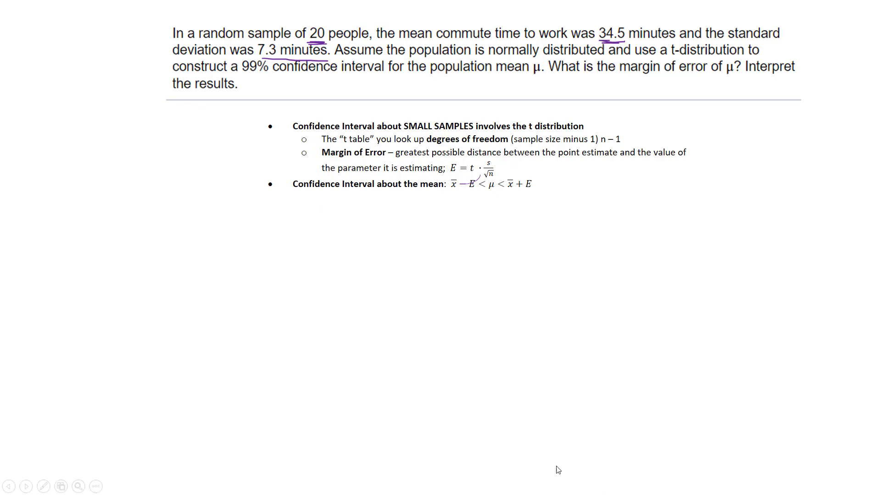
key(alt+Tab)
key(alt+Tab)
key(alt+Tab)
key(alt+Tab)
key(alt+Tab)
key(alt+Tab)
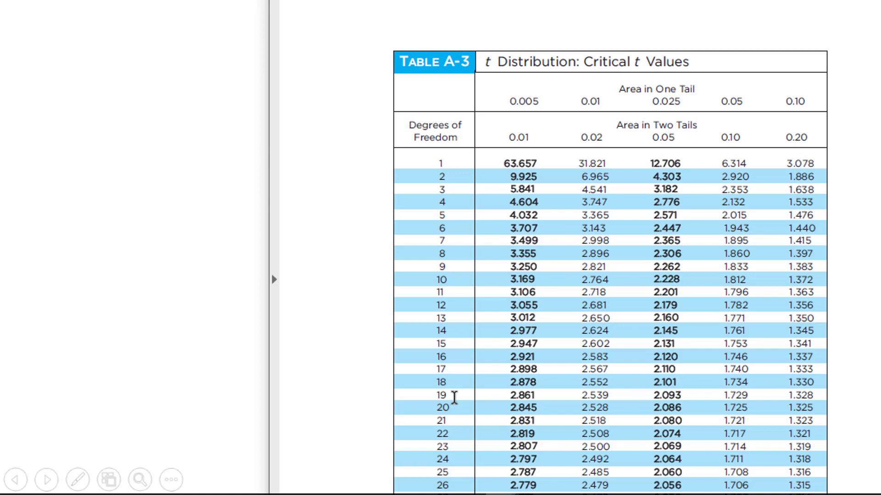
drag(454, 398, 448, 395)
drag(540, 403, 507, 396)
click(532, 399)
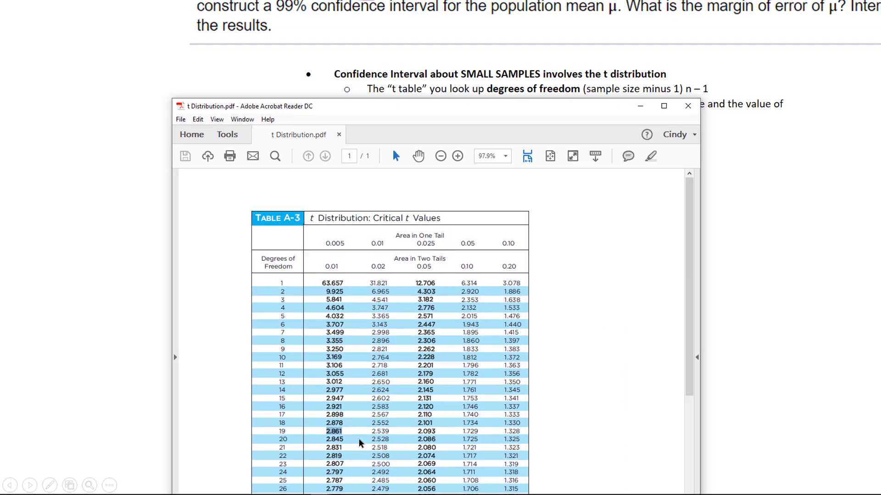
click(693, 261)
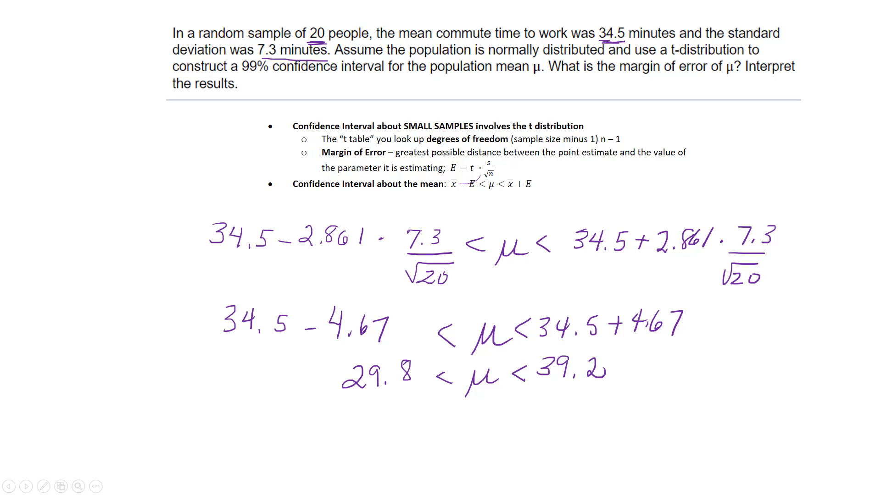
- Bring up and maximize the MathXL homework showing question 6.2.17-T answered: (29.8, 39.2), margin 4.7
key(alt+Tab)
double_click(361, 160)
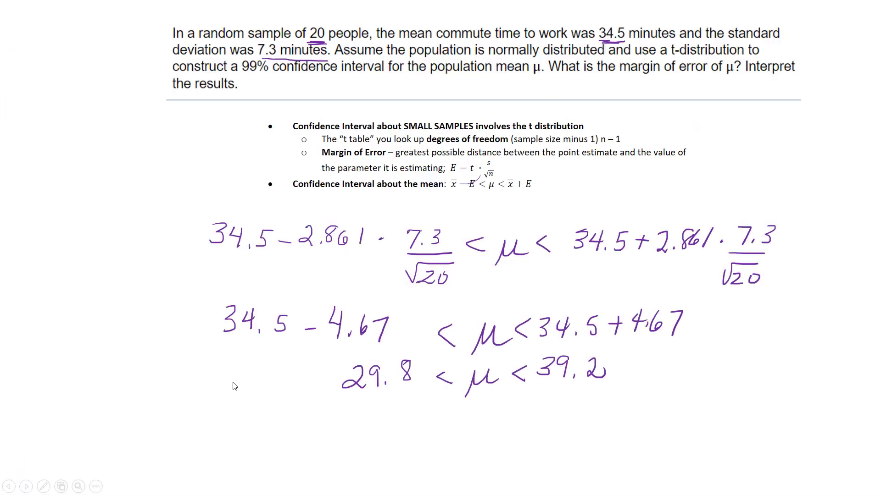
- Bring the TI-83 Plus emulator forward and move it aside to uncover the handwritten work
key(alt+Tab)
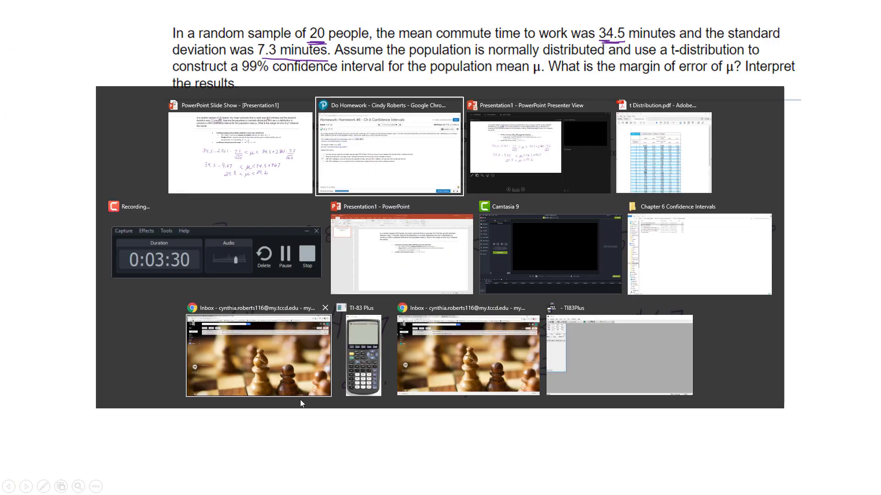
key(alt+Tab)
key(alt+Tab)
key(alt+Tab)
key(alt+Tab)
key(alt+Tab)
key(alt+Tab)
key(alt+Tab)
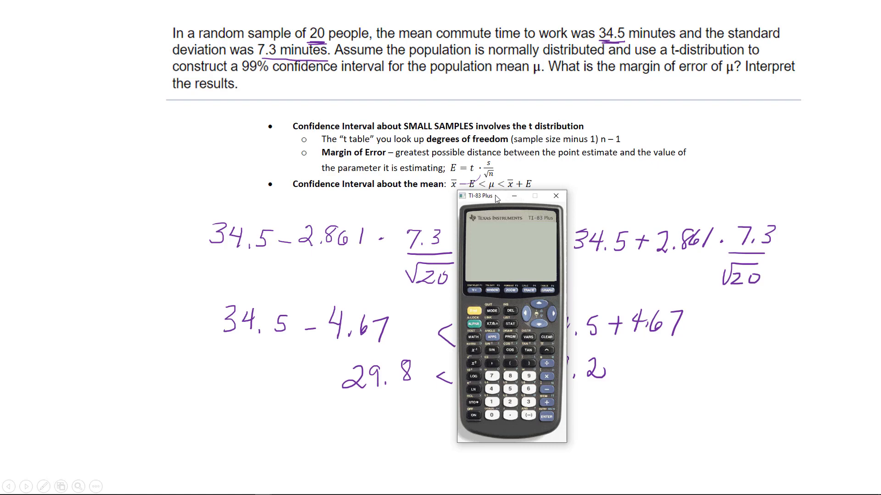
drag(496, 198, 111, 146)
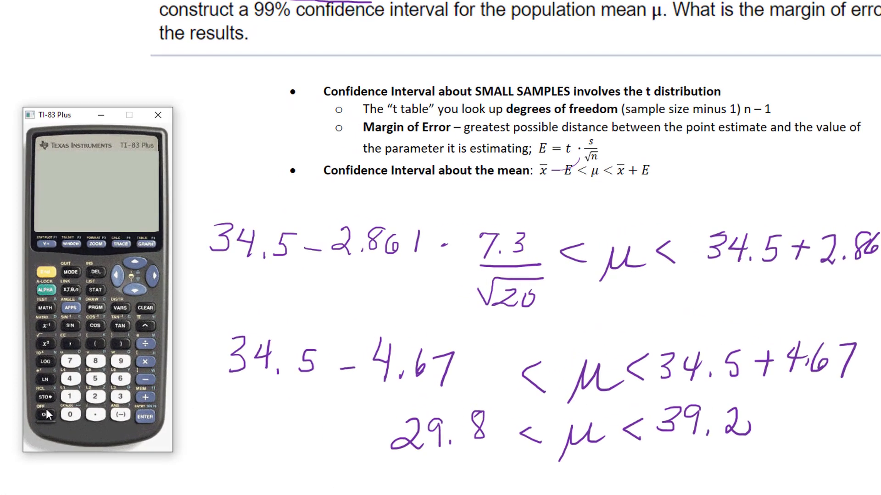
- Open the TInterval setup screen from STAT > TESTS on the calculator
click(96, 289)
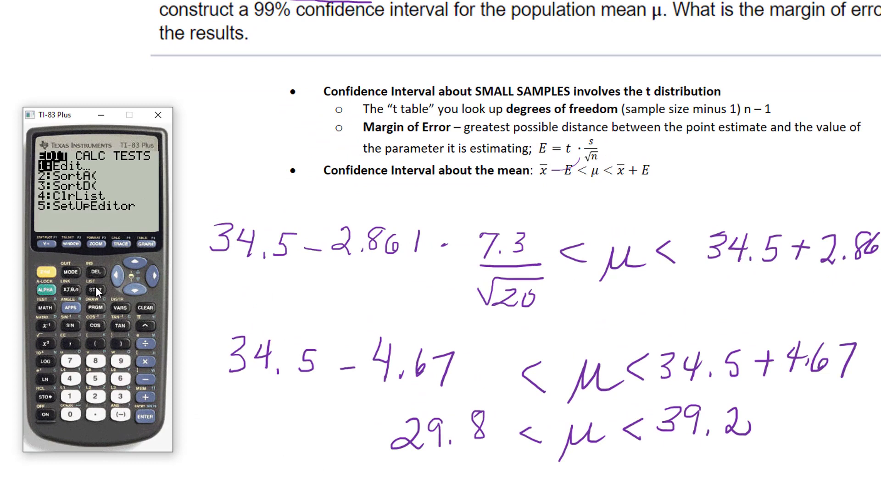
click(155, 276)
click(156, 275)
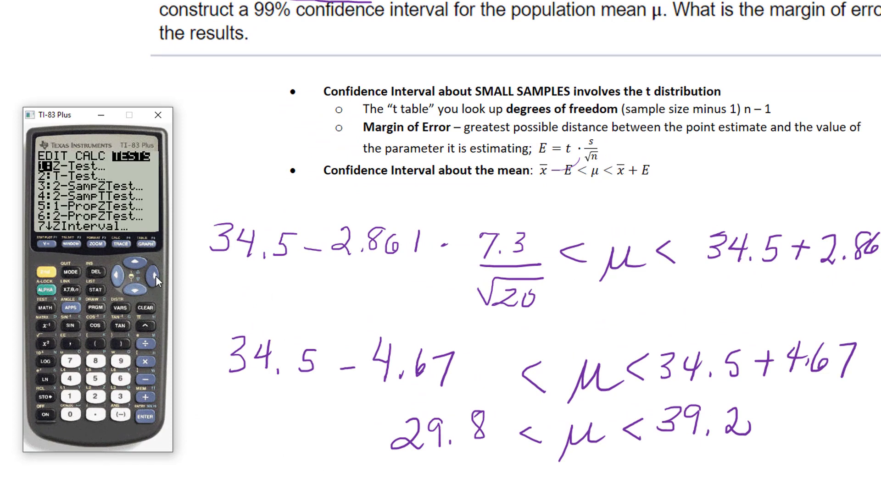
click(138, 287)
click(139, 287)
click(138, 286)
click(138, 287)
click(139, 286)
click(138, 287)
click(138, 287)
click(142, 414)
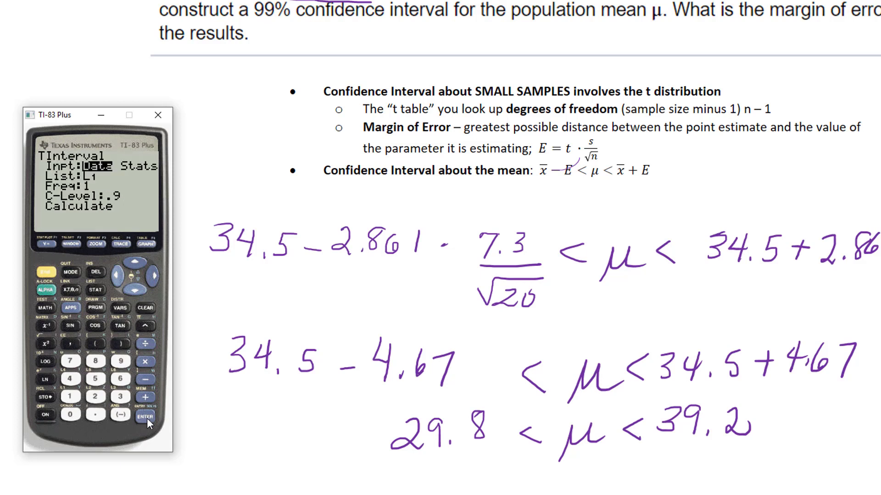
- Run TInterval with Stats input: x̄ 34.5, Sx 7.3, n 20, C-level .99
click(157, 278)
click(145, 416)
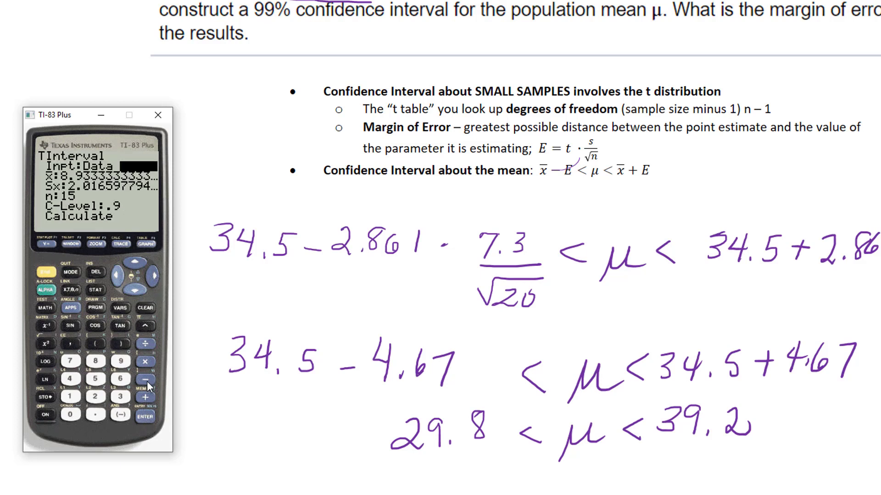
click(131, 287)
text(34.5)
click(132, 287)
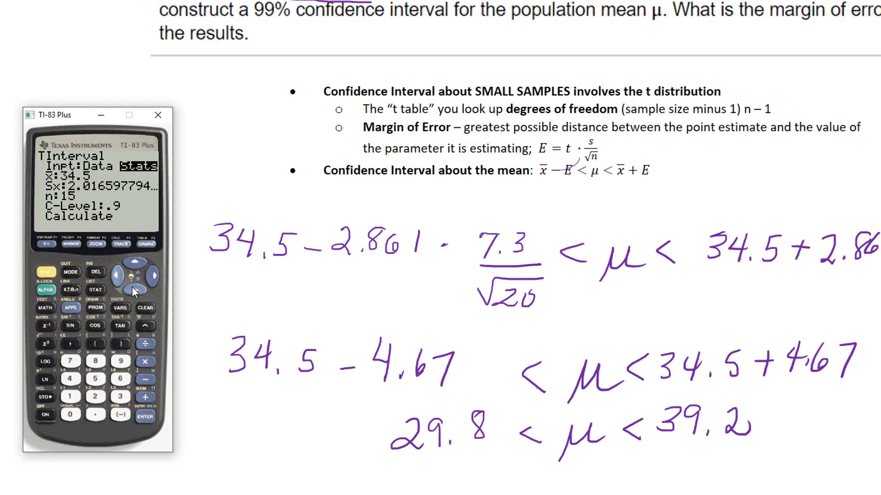
text(7.3)
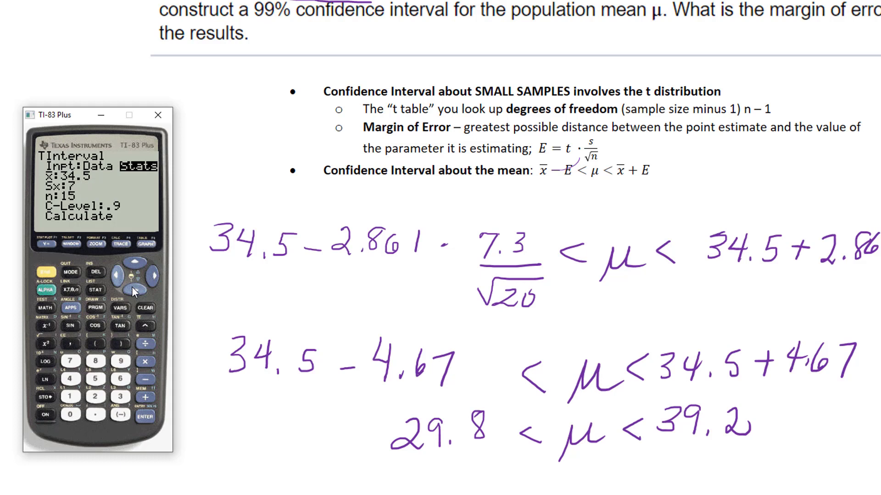
click(132, 287)
text(20)
click(131, 287)
text(.99)
click(131, 287)
key(Return)
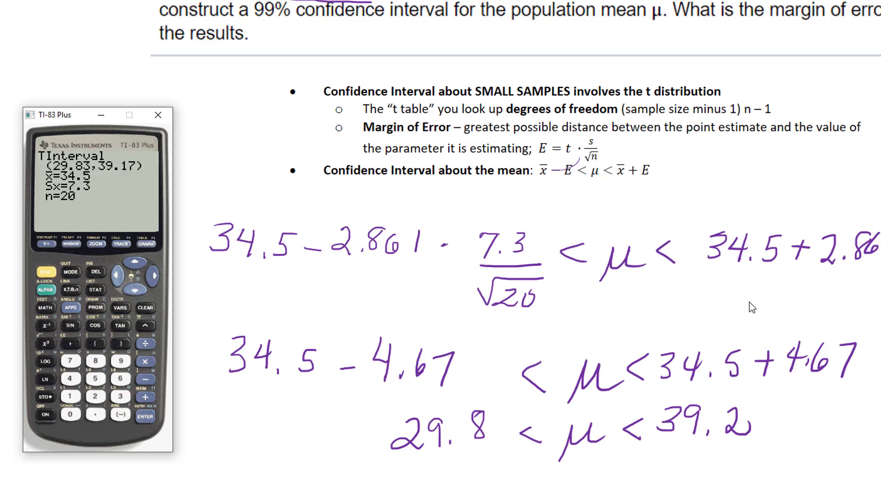